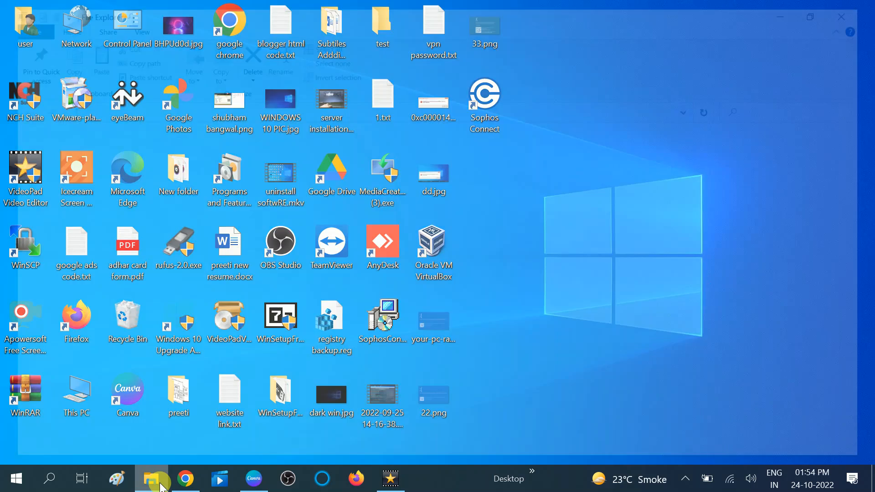
Show This PC in File Explorer and check the free space of the C:, D: and F: drives.
left_click(51, 312)
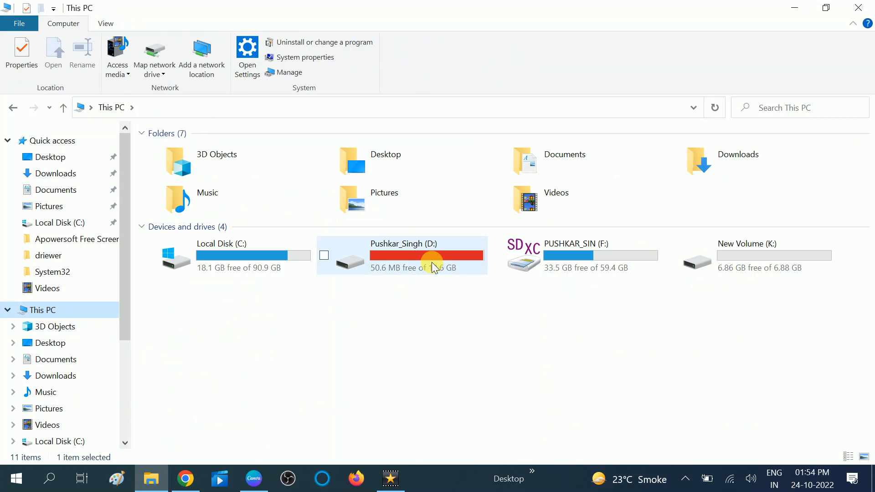
left_click(432, 261)
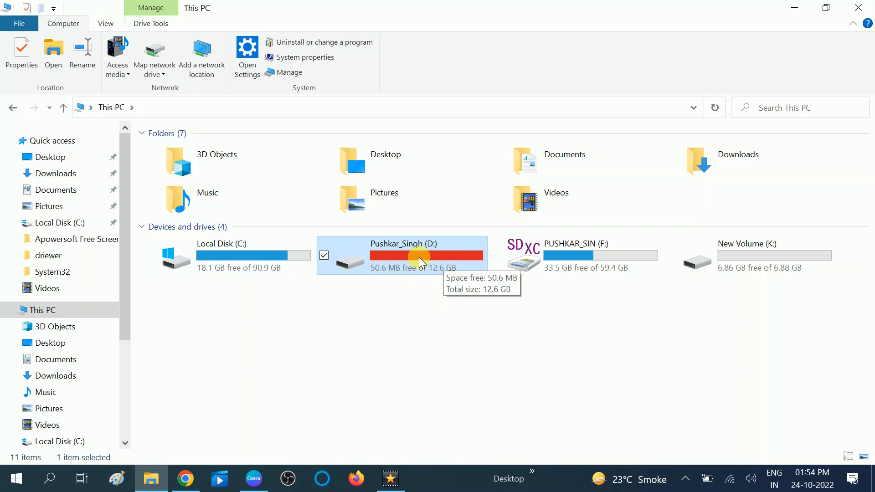
left_click(260, 267)
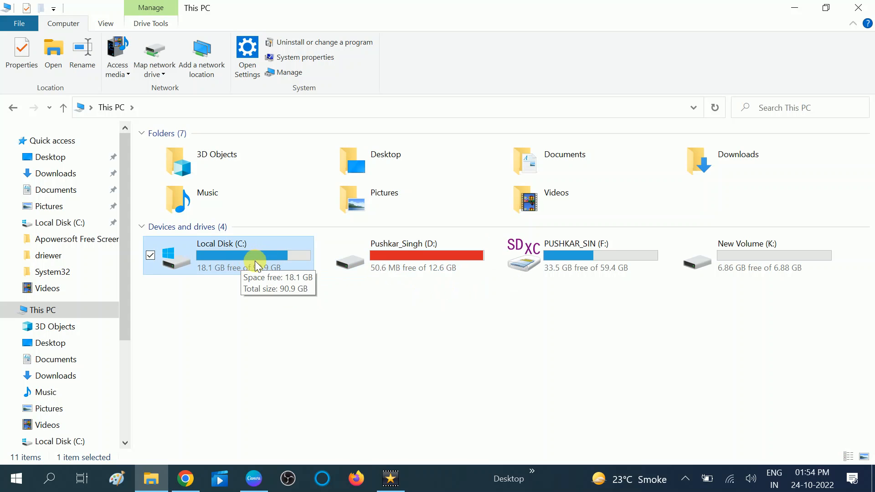
double_click(616, 262)
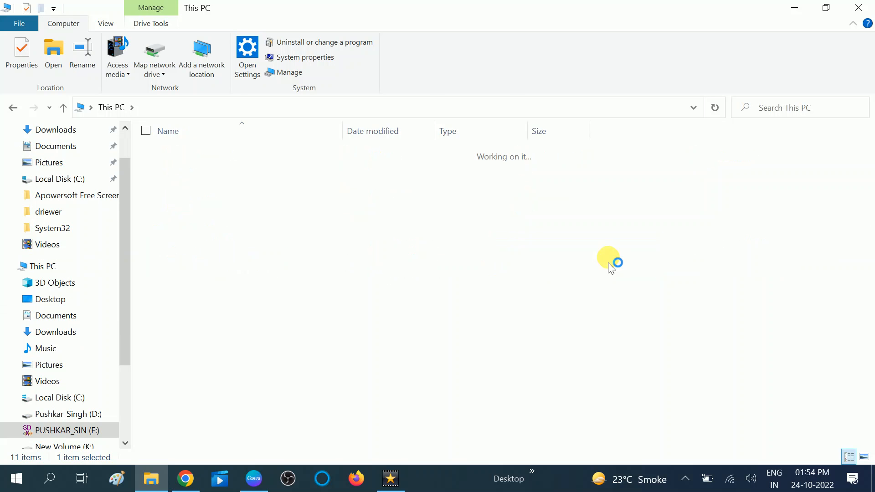
left_click(58, 112)
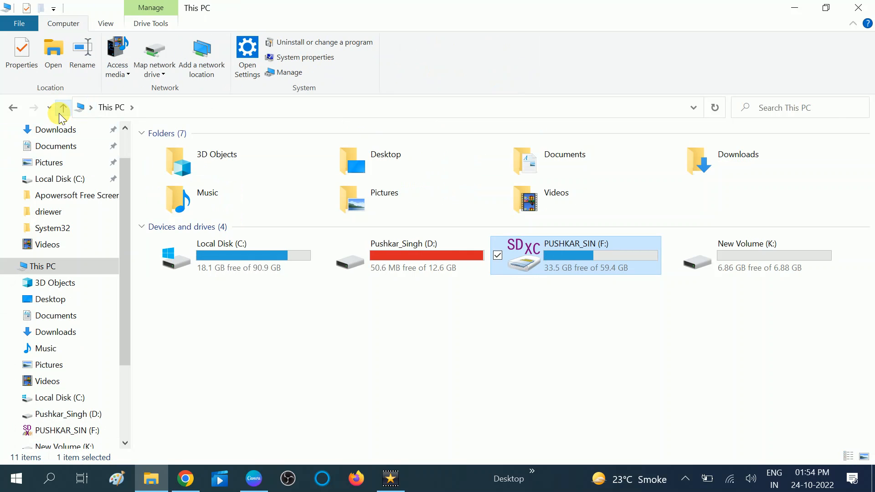
Open Disk Management.
left_click(19, 482)
right_click(20, 483)
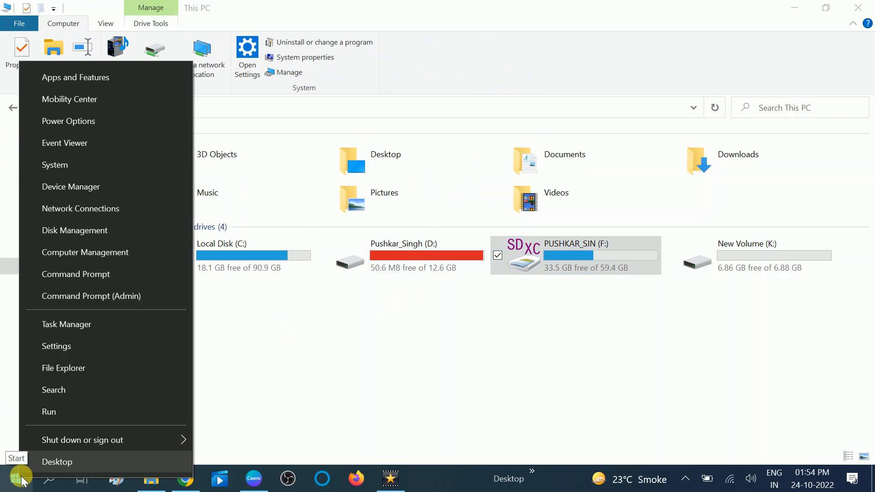
left_click(79, 234)
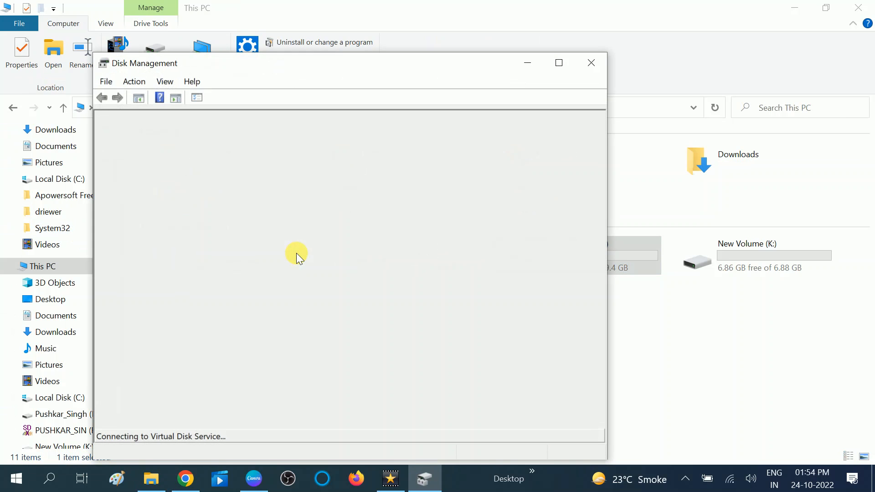
Run diskmgmt.msc to open a second Disk Management window, and close that duplicate window.
key("super+r")
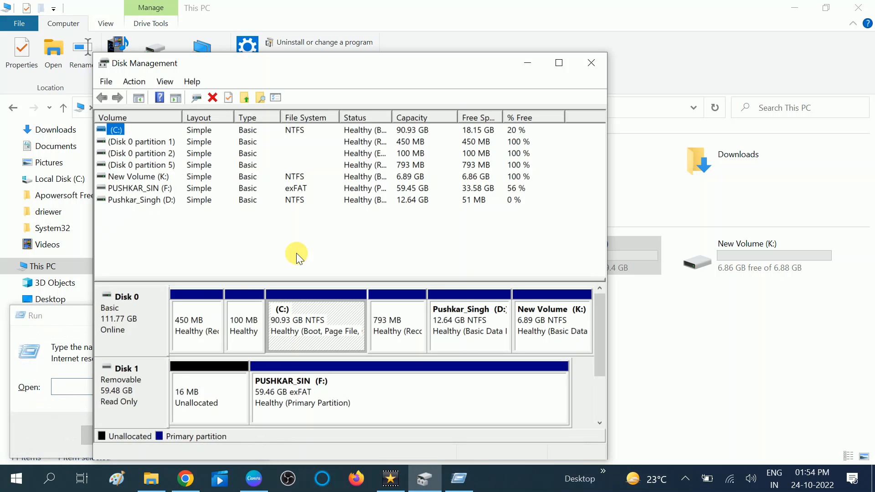
left_click(75, 396)
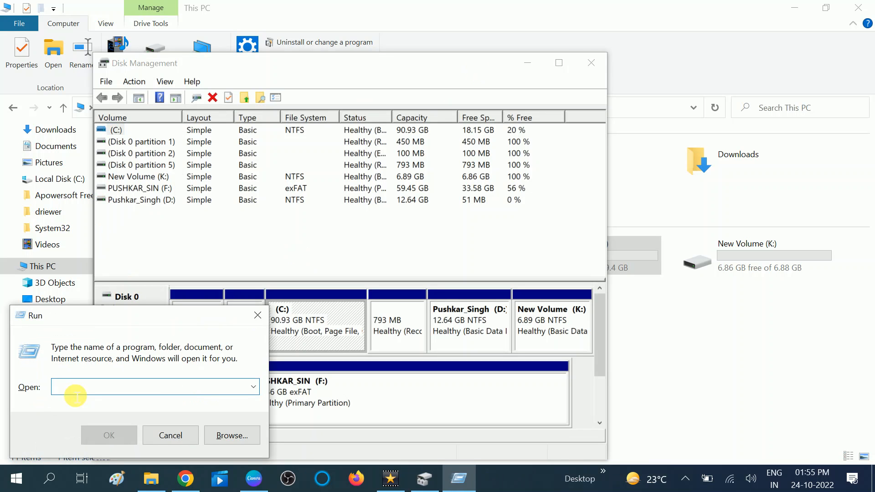
type("diskmgmt")
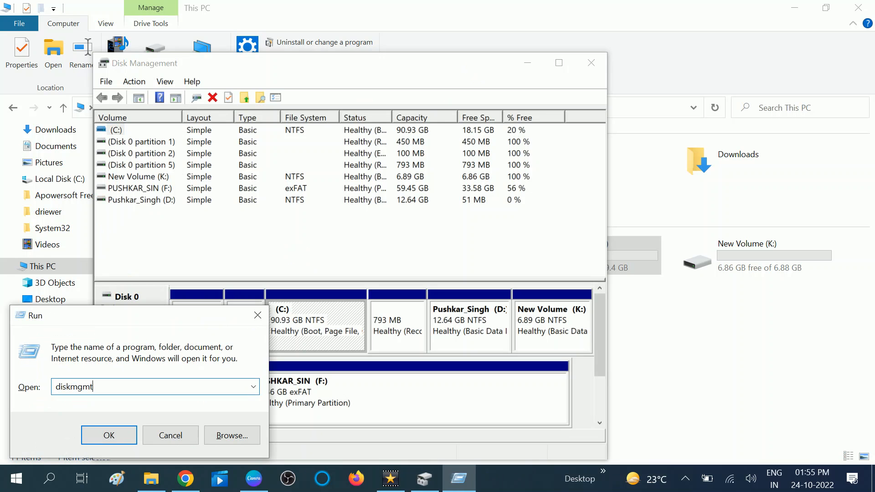
type(".msc")
left_click(109, 434)
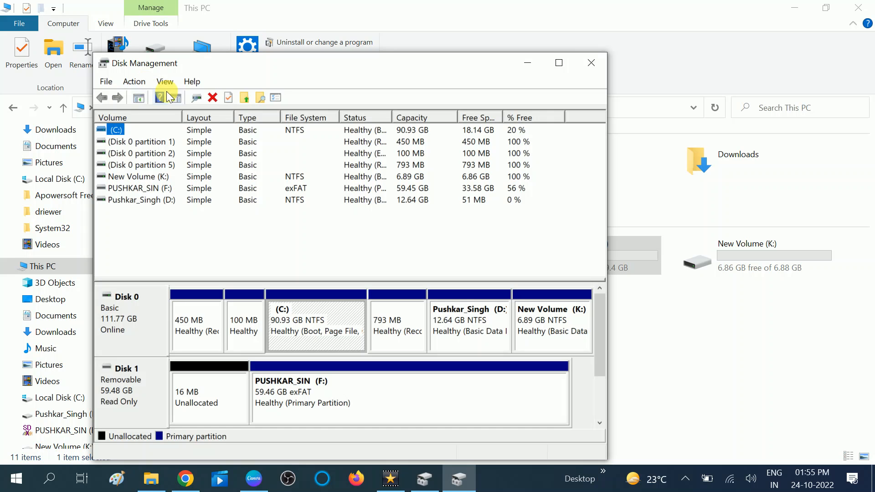
left_click(592, 65)
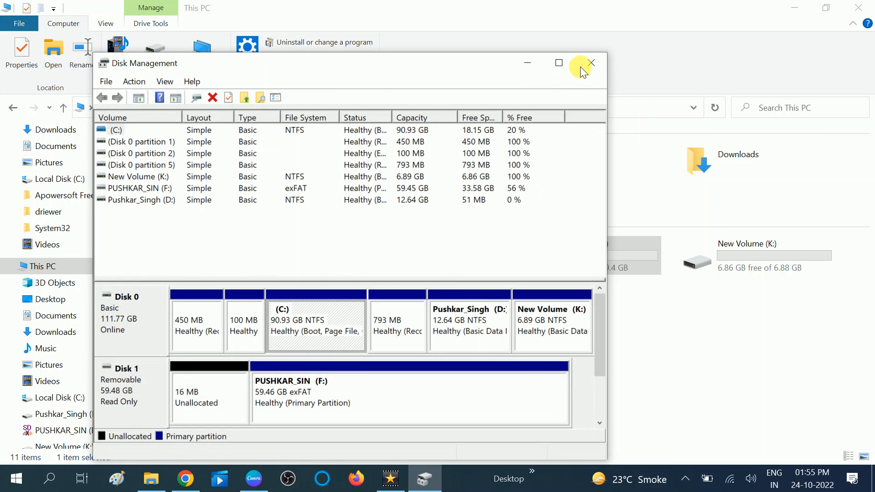
Maximize the Disk Management window and examine which volume operations are available for the D: partition on Disk 0.
left_click(567, 64)
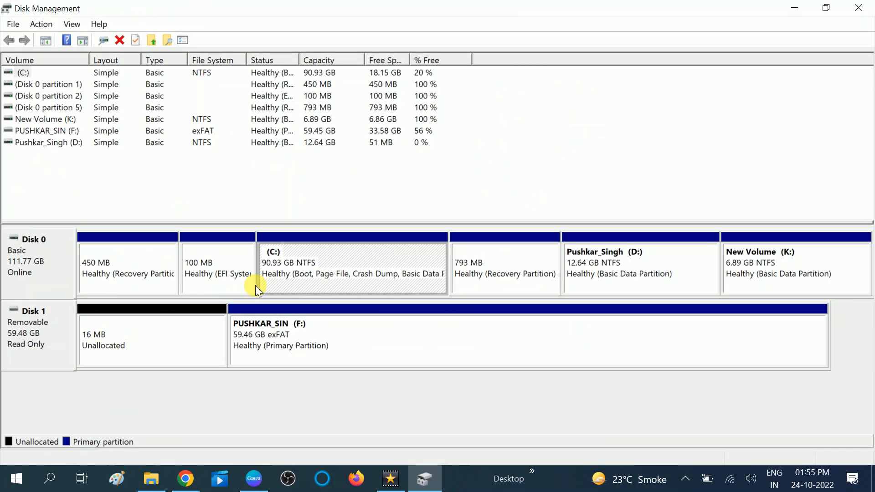
left_click(658, 253)
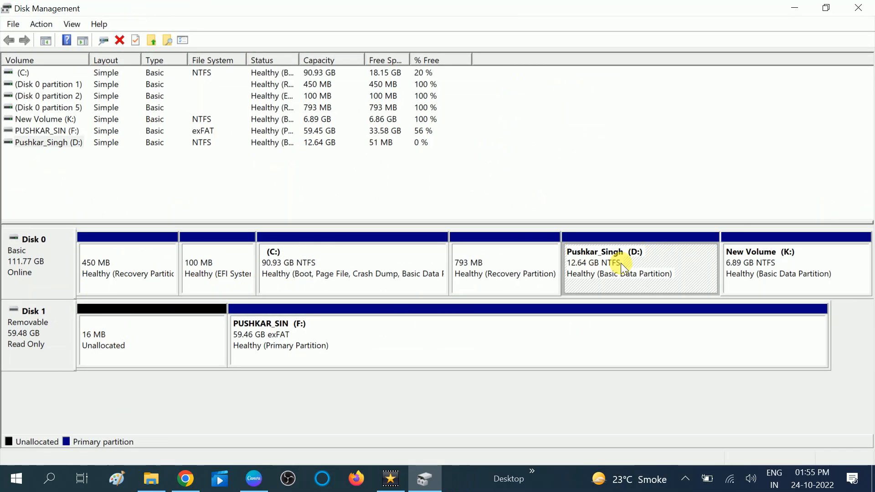
left_click(430, 290)
left_click(635, 277)
right_click(634, 264)
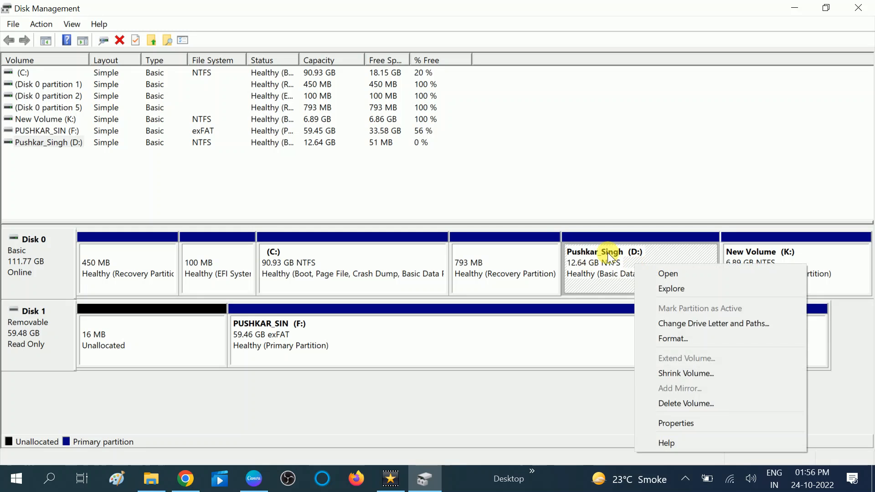
left_click(632, 257)
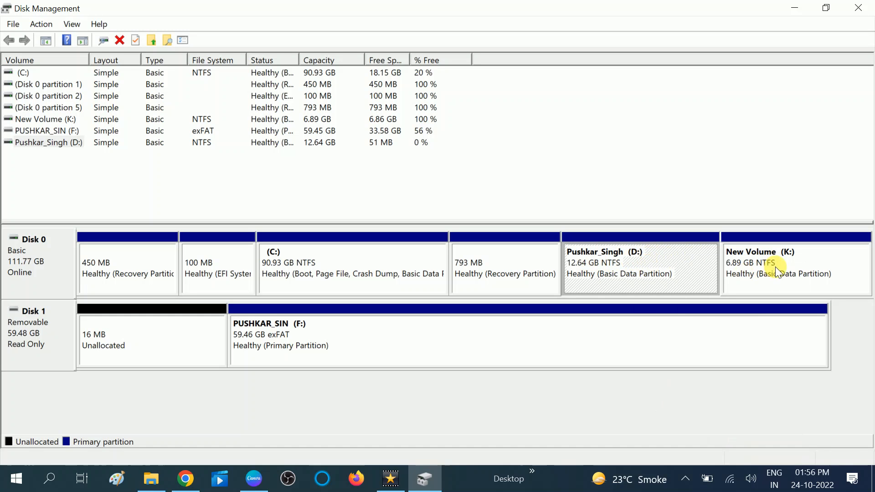
right_click(644, 253)
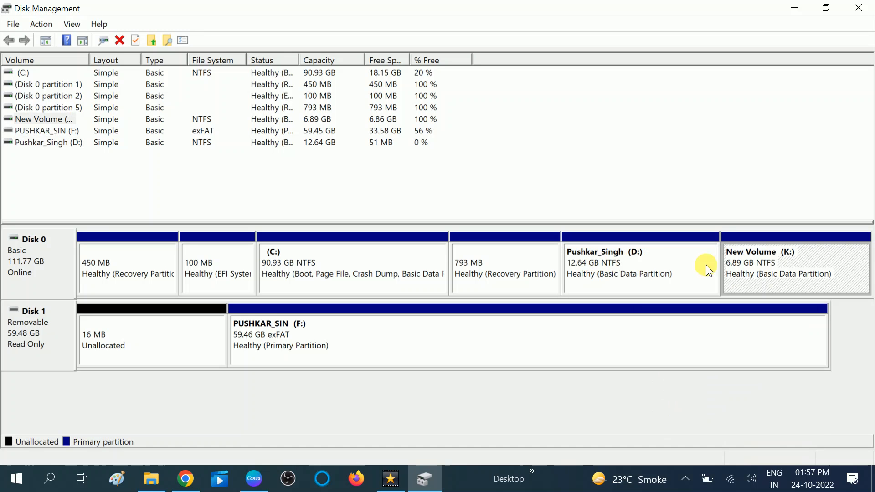
left_click(707, 265)
Delete the New Volume (K:) next to the D: partition on Disk 0, accepting the loss of its data.
left_click(777, 268)
right_click(779, 263)
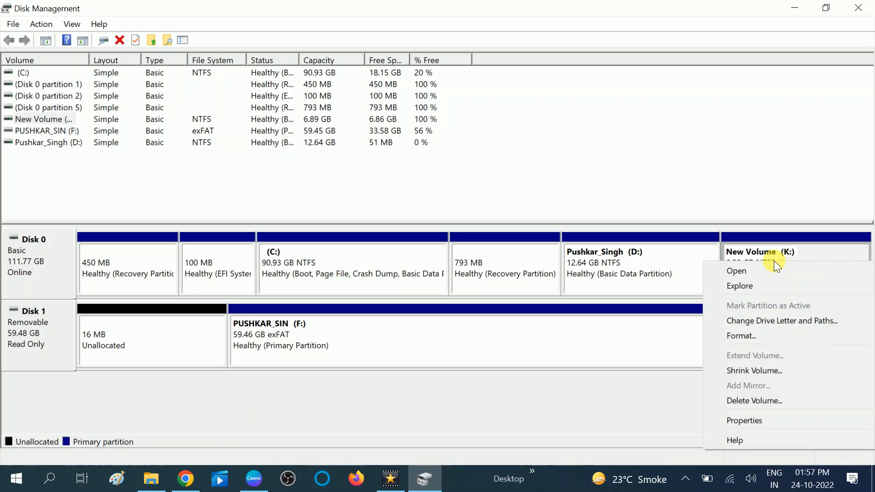
left_click(752, 402)
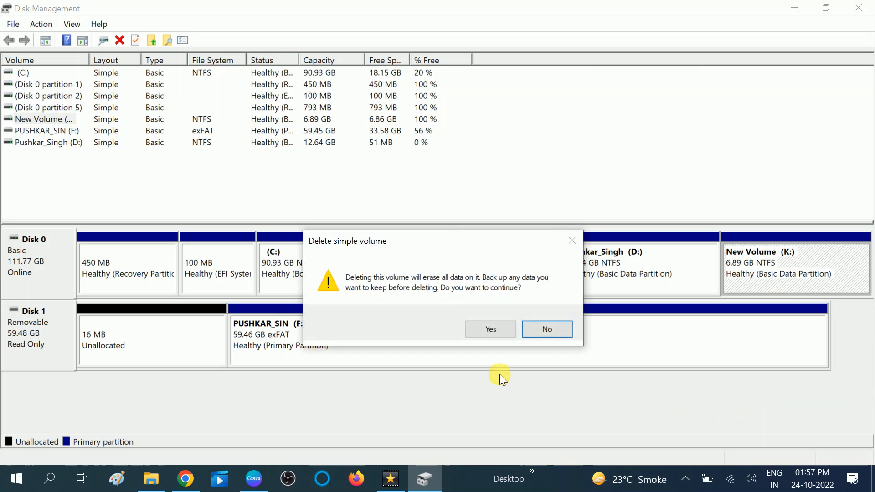
left_click(494, 330)
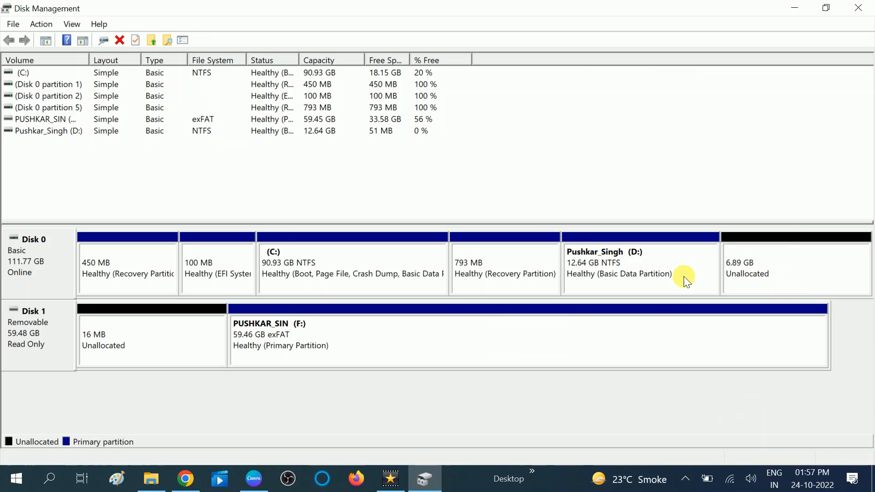
Extend the D: volume by 7052 MB using the adjacent unallocated space on Disk 0.
left_click(639, 276)
left_click(757, 275)
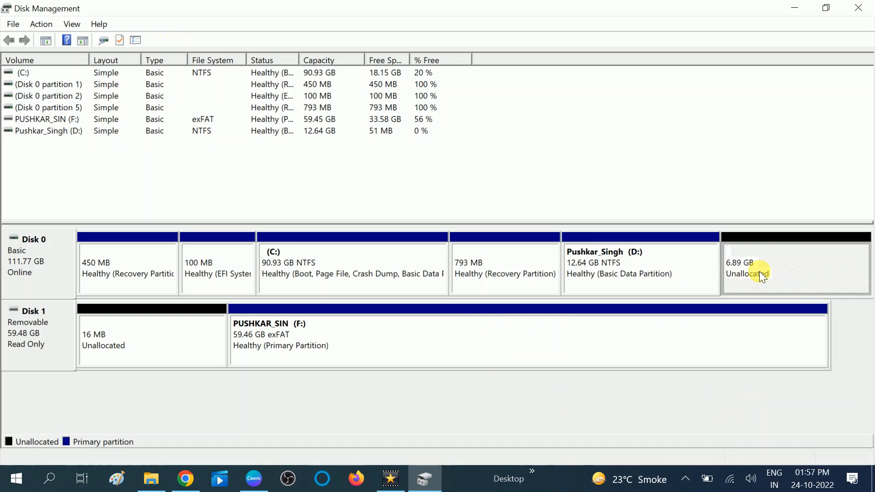
left_click(669, 280)
left_click(804, 273)
left_click(644, 272)
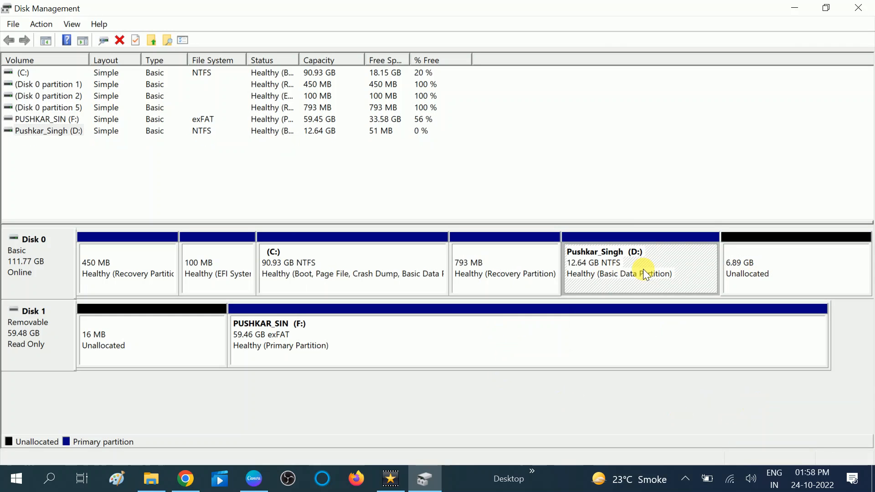
right_click(619, 268)
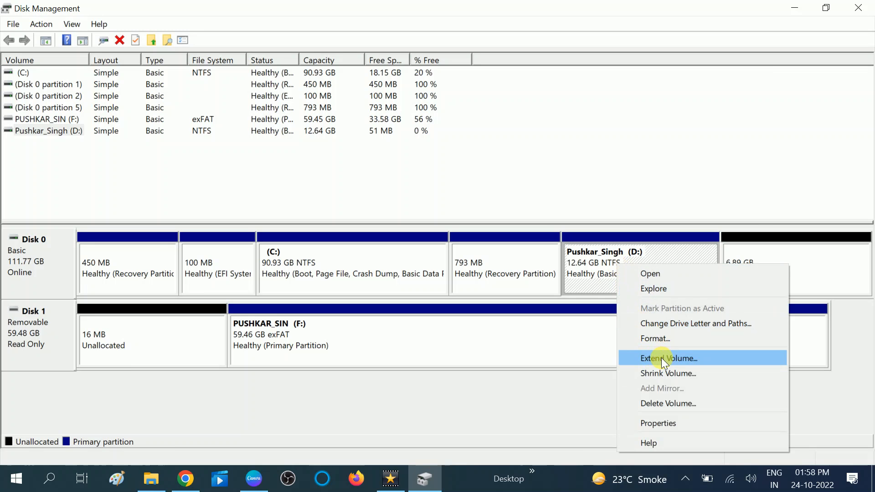
left_click(693, 357)
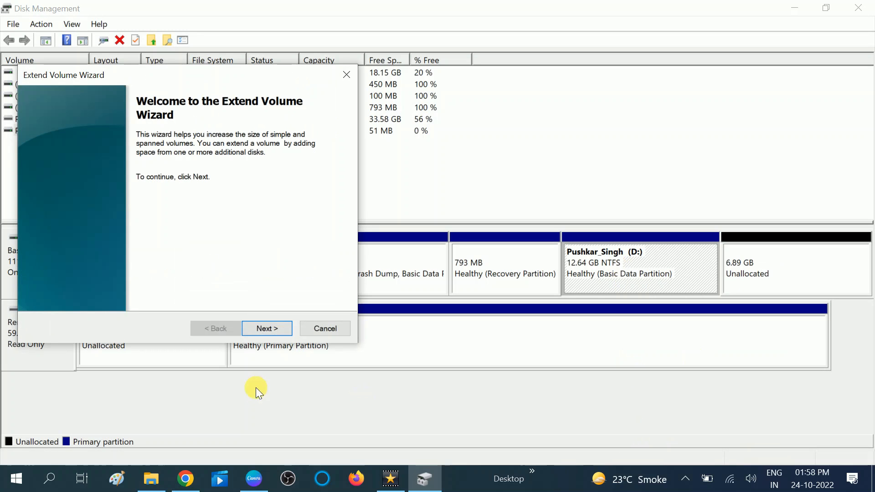
left_click(263, 325)
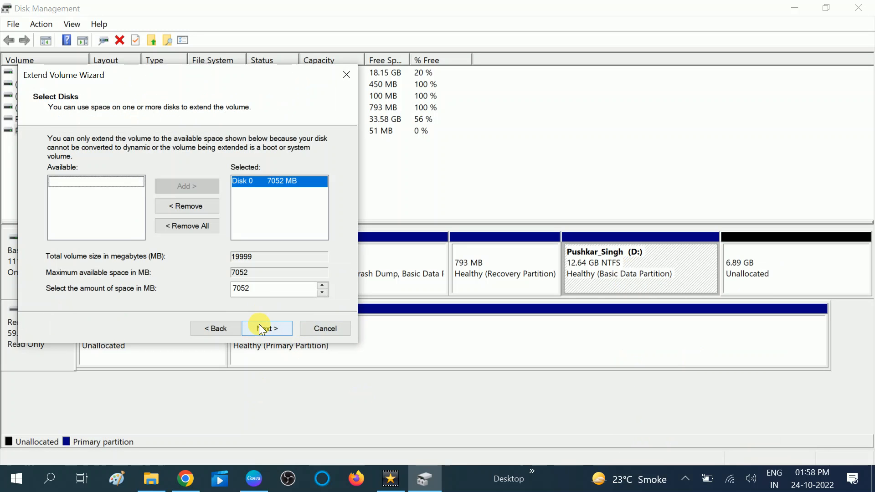
left_click_drag(261, 70, 532, 113)
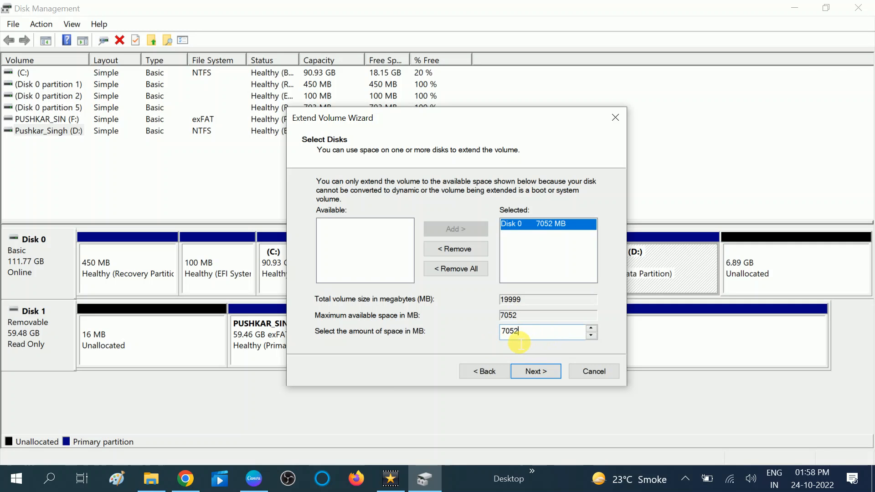
left_click(539, 371)
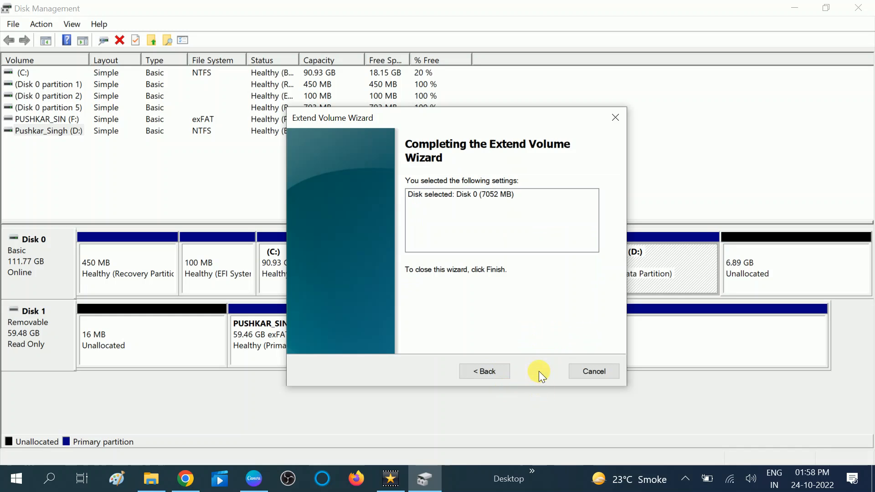
left_click(539, 371)
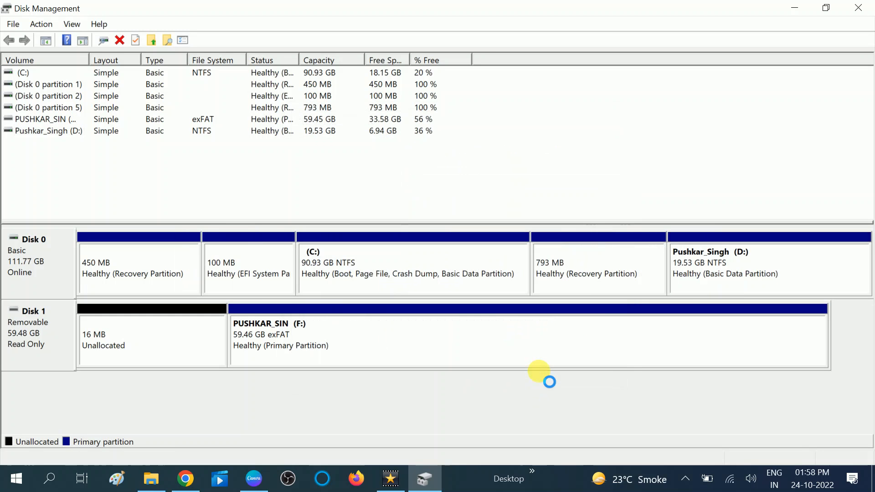
Switch to File Explorer, refresh This PC and check the D: drive's total size and free space.
left_click(709, 277)
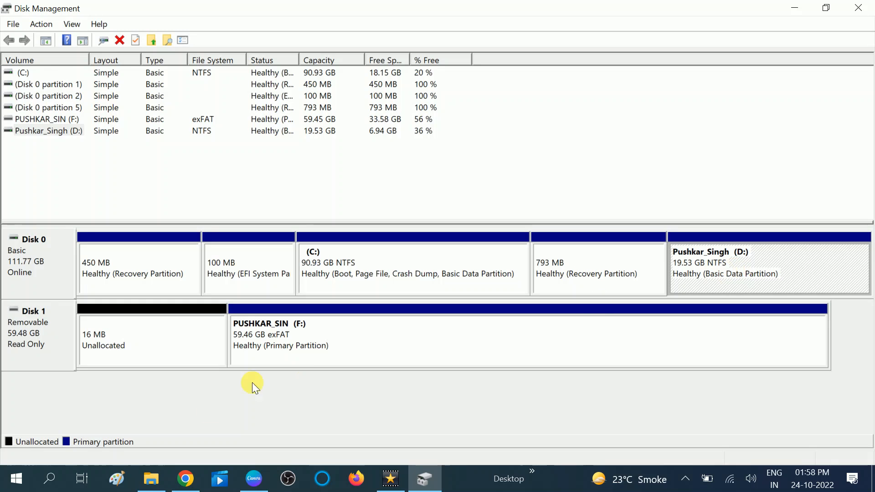
left_click(151, 479)
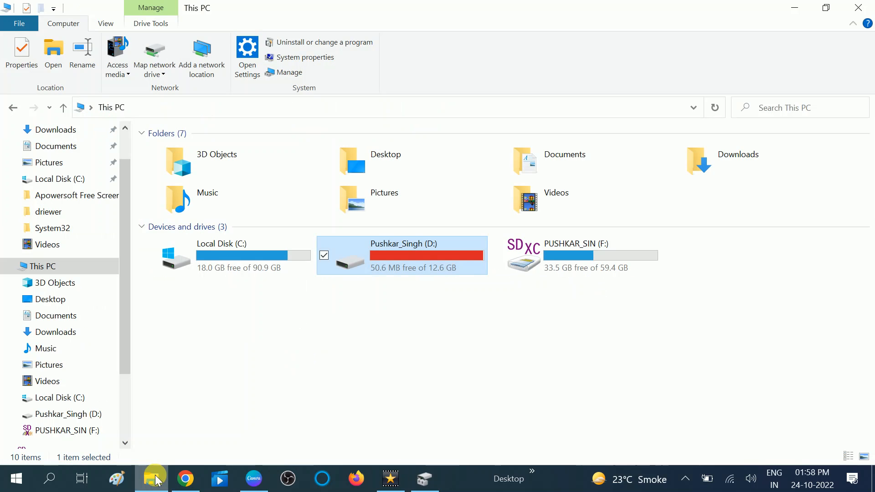
right_click(745, 246)
left_click(750, 300)
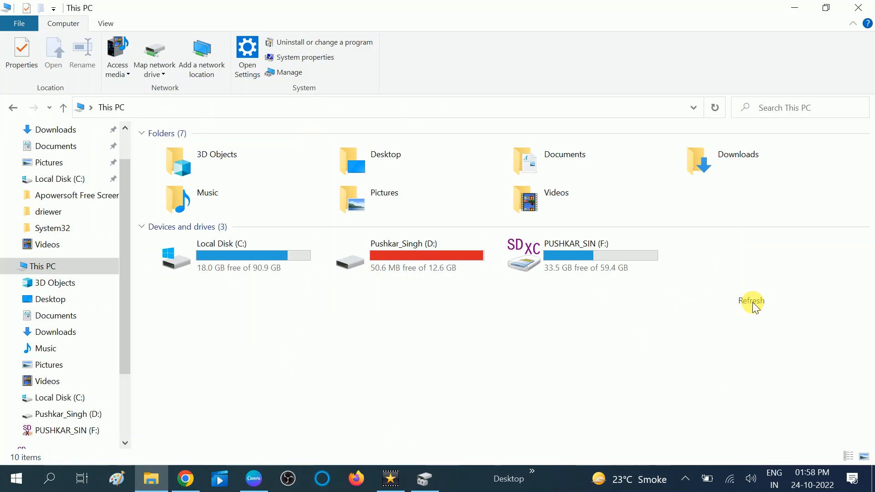
left_click(425, 270)
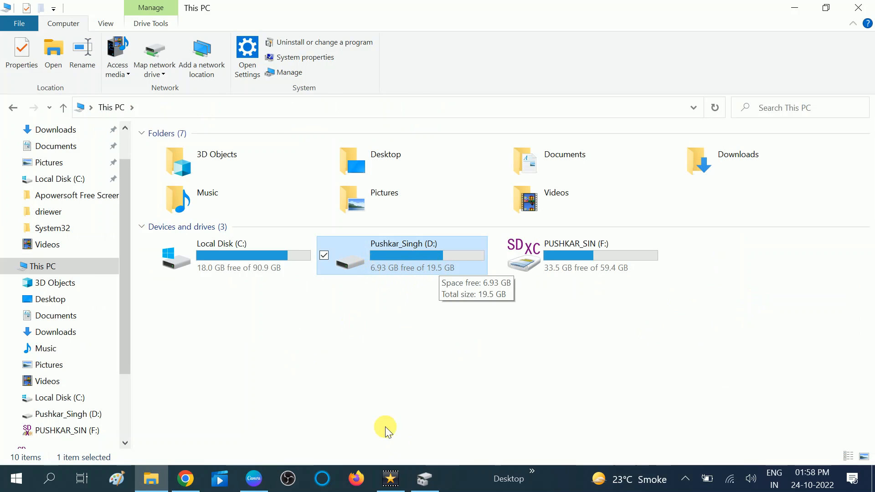
Return to Disk Management and examine the D: volume and the 793 MB recovery partition beside it.
left_click(425, 477)
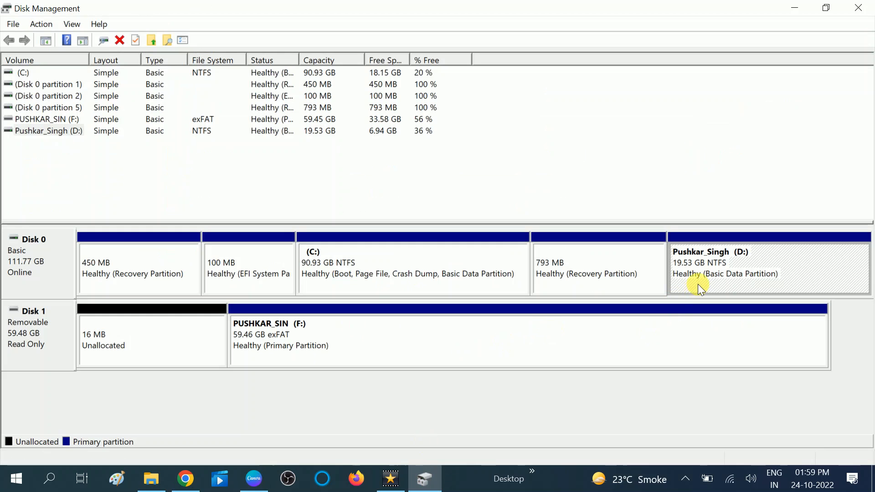
left_click(598, 281)
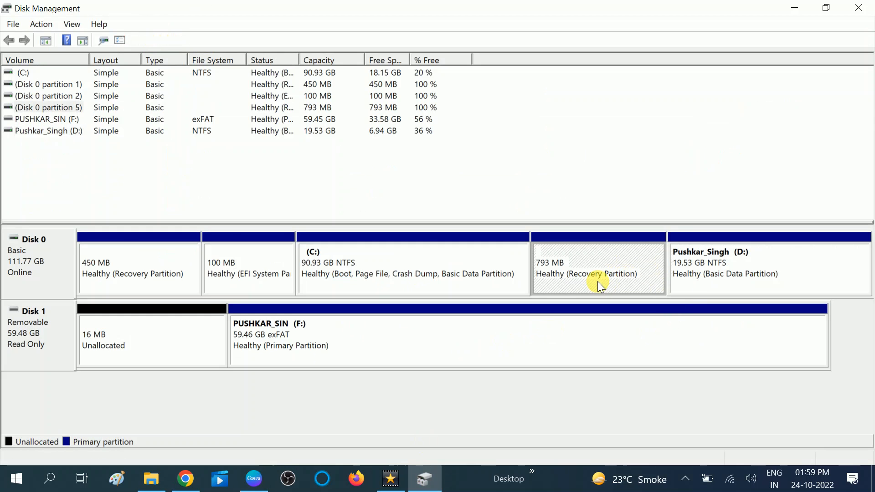
left_click(726, 260)
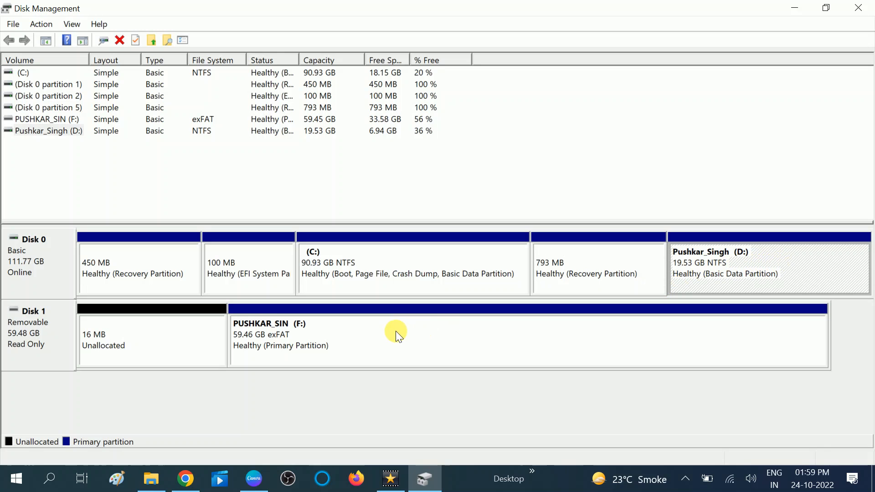
right_click(770, 261)
left_click(633, 264)
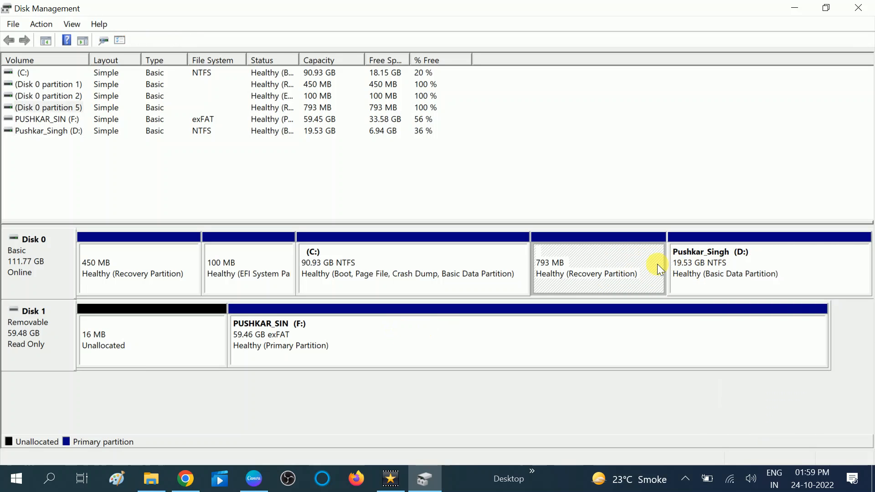